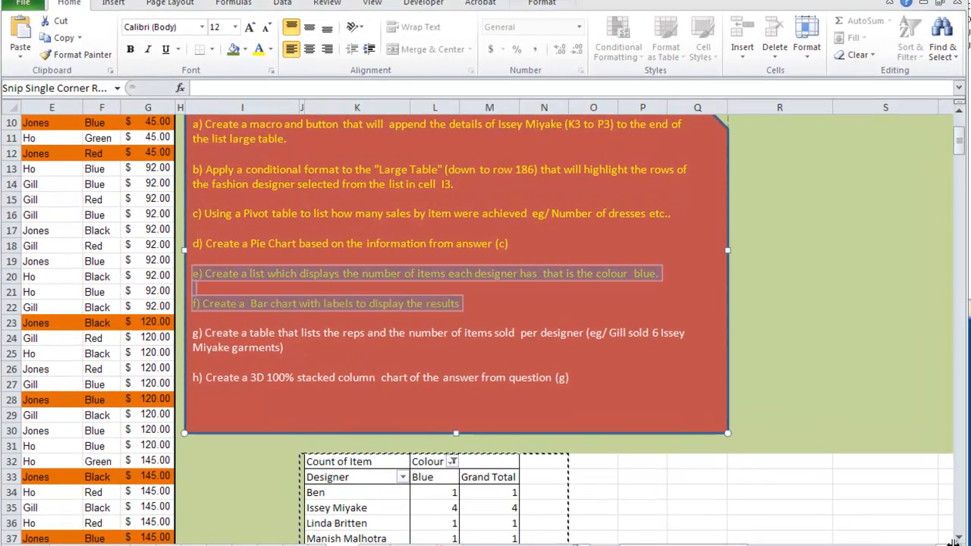
Step: Clear the Designer, Item and Colour fields from the blue-items pivot table below the question box
{"action": "scroll", "coordinate": [959, 536], "scroll_direction": "down", "scroll_amount": 3}
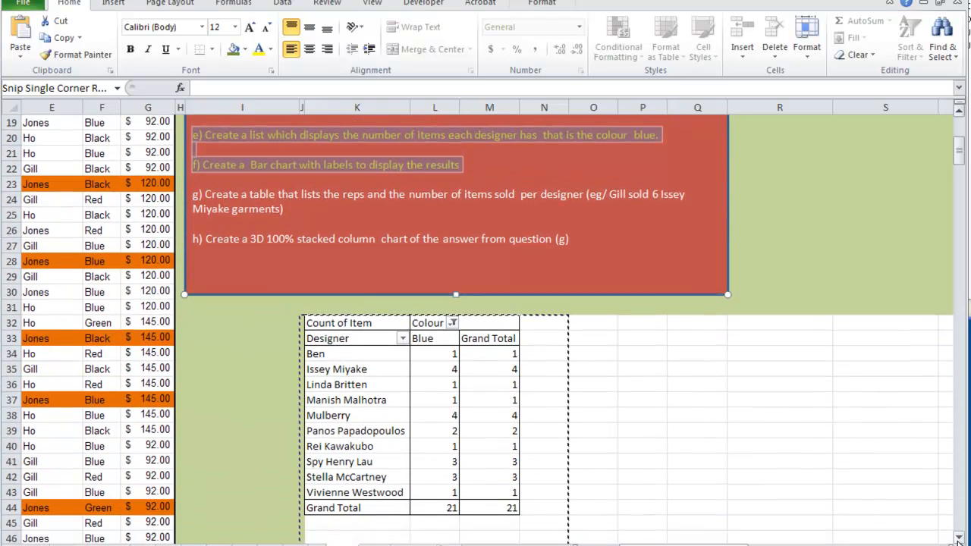
{"action": "scroll", "coordinate": [959, 537], "scroll_direction": "down", "scroll_amount": 1}
{"action": "left_click", "coordinate": [434, 353]}
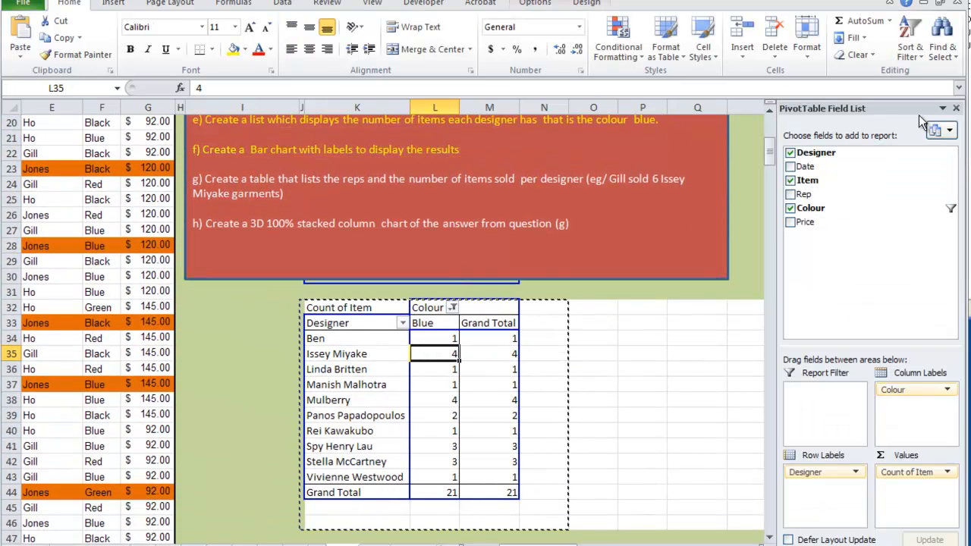
{"action": "left_click", "coordinate": [789, 153]}
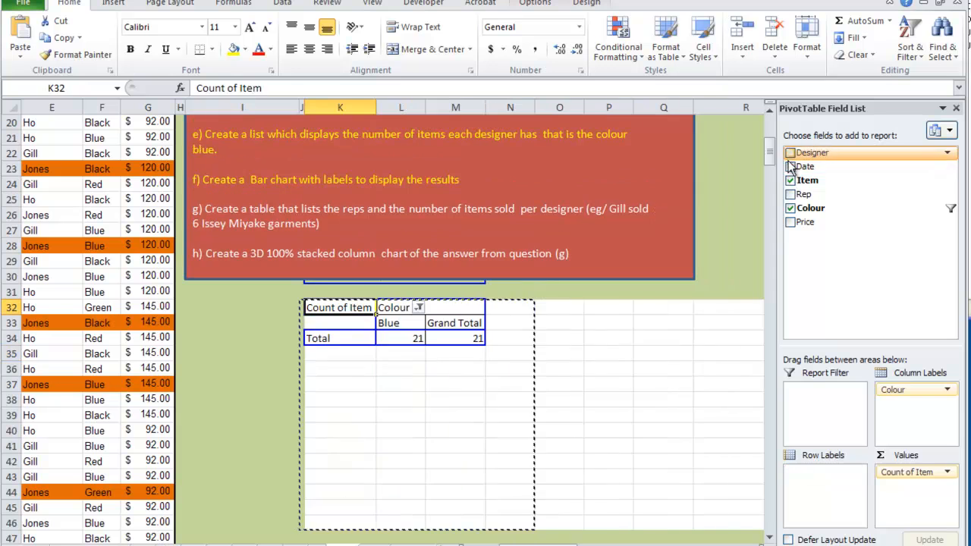
{"action": "left_click", "coordinate": [790, 181]}
{"action": "left_click", "coordinate": [790, 207]}
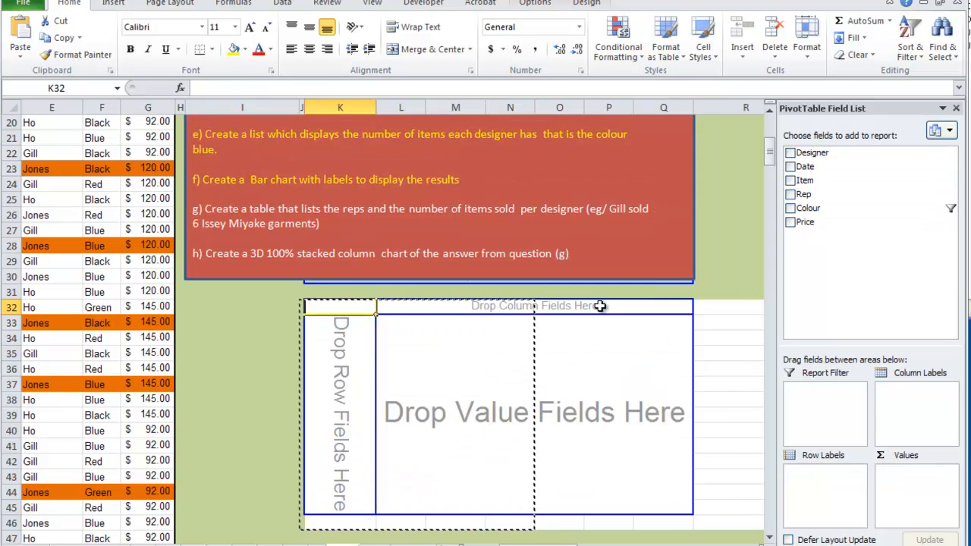
{"action": "key", "text": "Escape"}
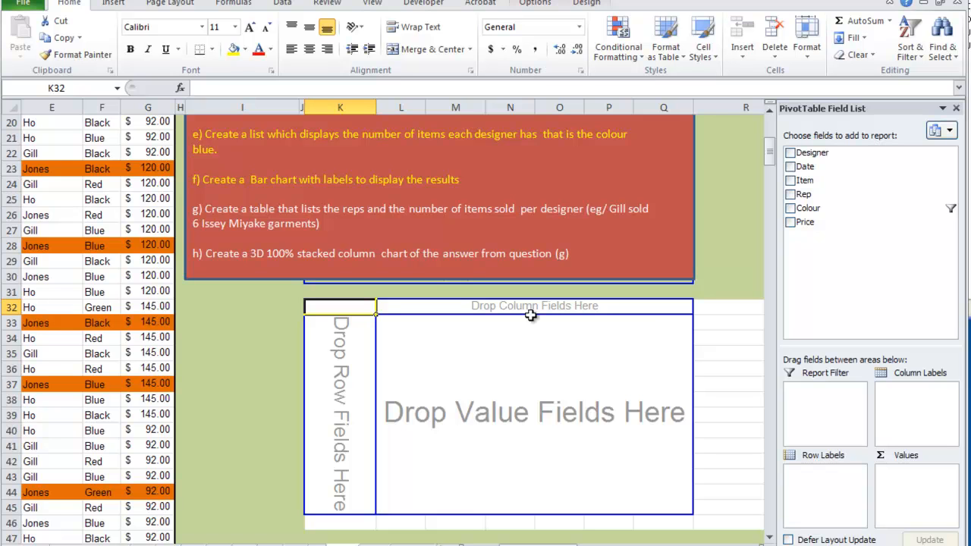
Step: Lay out the pivot table with Designer as columns, Rep as rows and Count of Item as the values
{"action": "left_click_drag", "start_coordinate": [804, 152], "coordinate": [509, 302]}
{"action": "left_click_drag", "start_coordinate": [804, 194], "coordinate": [364, 434]}
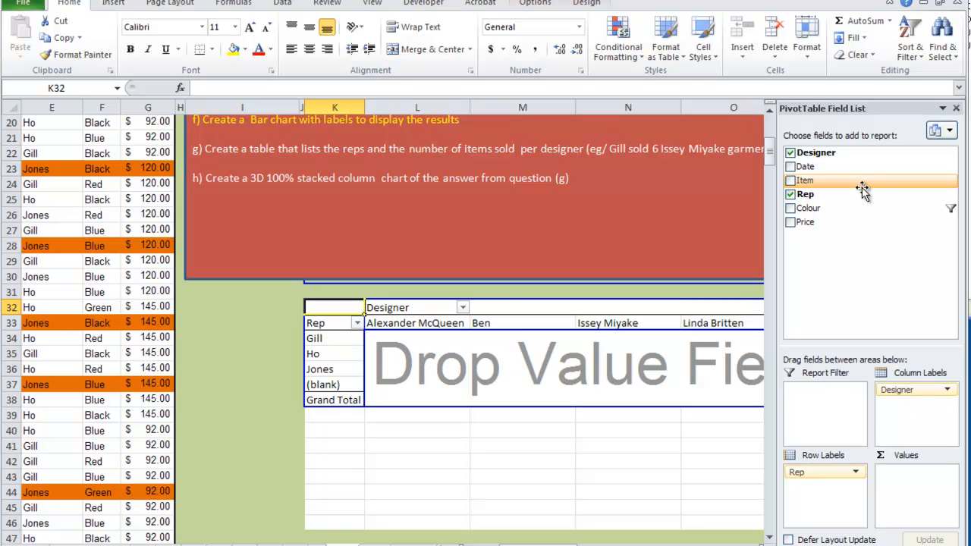
{"action": "left_click_drag", "start_coordinate": [863, 190], "coordinate": [437, 371]}
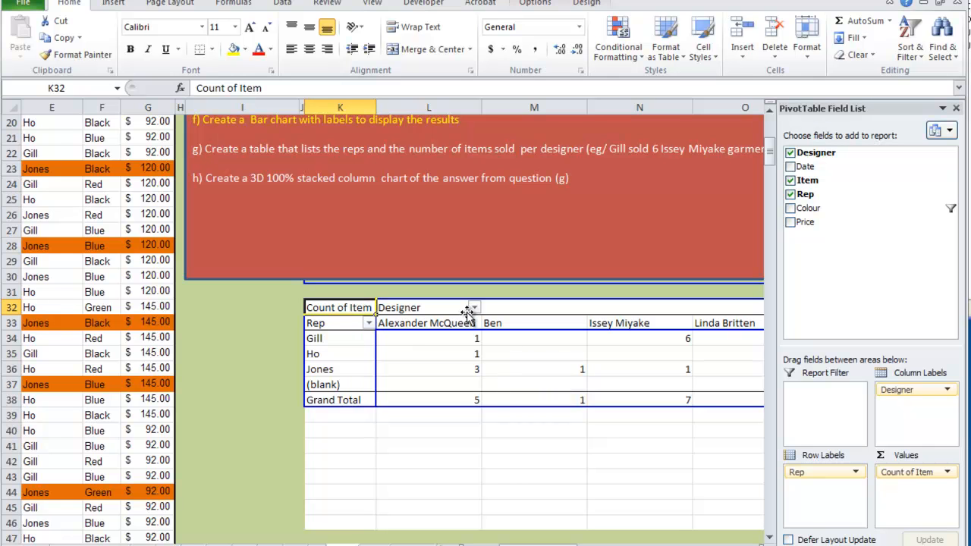
{"action": "mouse_move", "coordinate": [461, 337]}
{"action": "left_click", "coordinate": [427, 337]}
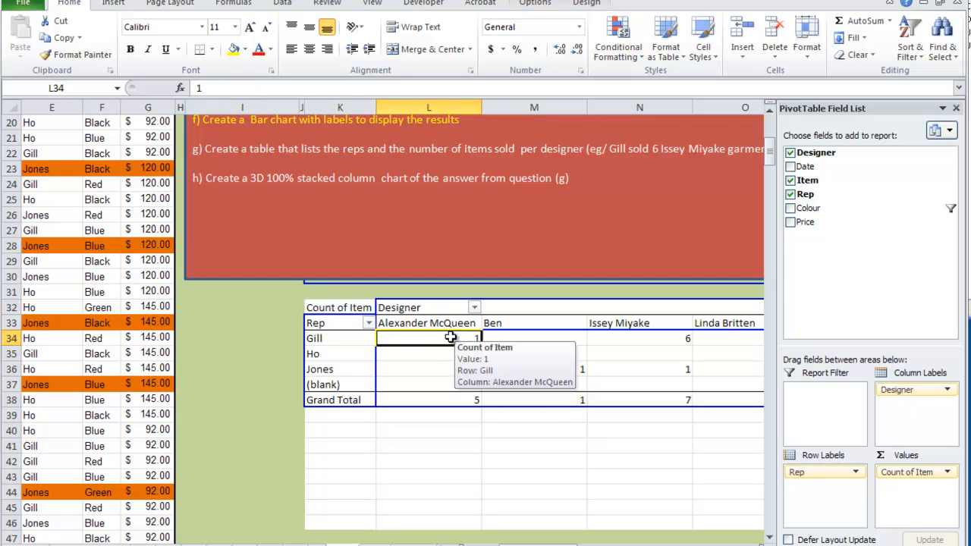
{"action": "left_click", "coordinate": [453, 356]}
{"action": "left_click", "coordinate": [448, 370]}
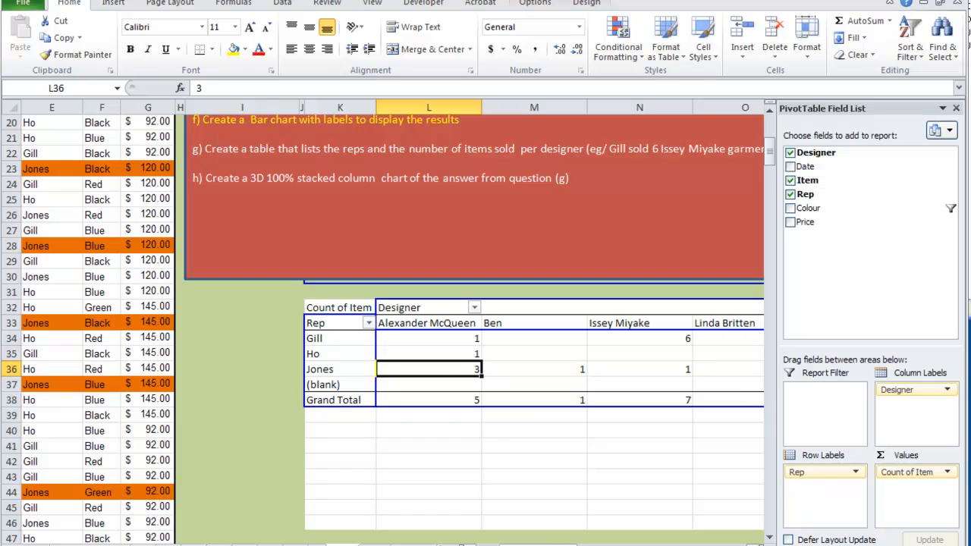
Step: Copy the range containing the rep-by-designer pivot table and paste it as plain values at K152, below the bar chart
{"action": "mouse_move", "coordinate": [529, 545]}
{"action": "left_mouse_down"}
{"action": "mouse_move", "coordinate": [555, 544]}
{"action": "mouse_move", "coordinate": [542, 544]}
{"action": "left_mouse_up"}
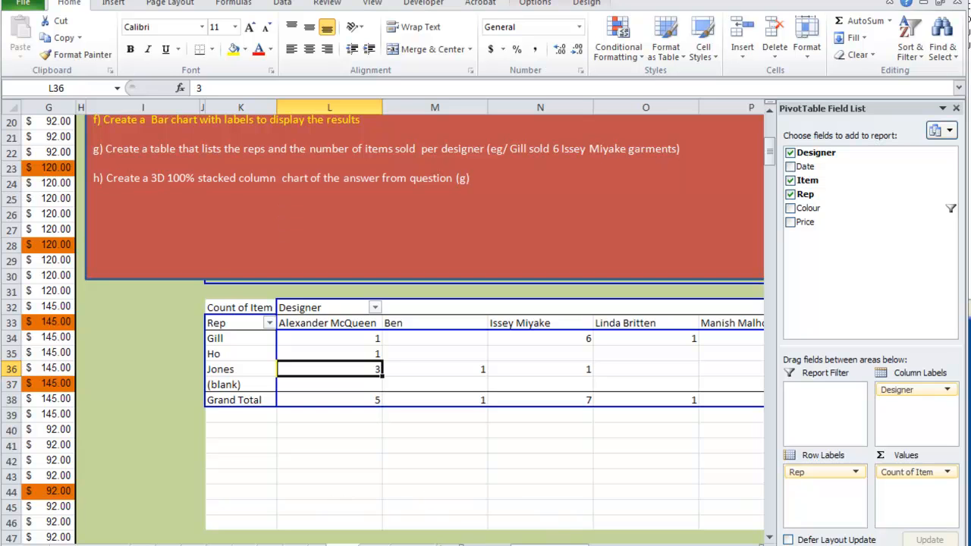
{"action": "left_click_drag", "start_coordinate": [190, 303], "coordinate": [592, 350]}
{"action": "right_click", "coordinate": [593, 351]}
{"action": "left_click", "coordinate": [631, 105]}
{"action": "scroll", "coordinate": [721, 373], "scroll_direction": "down", "scroll_amount": 20}
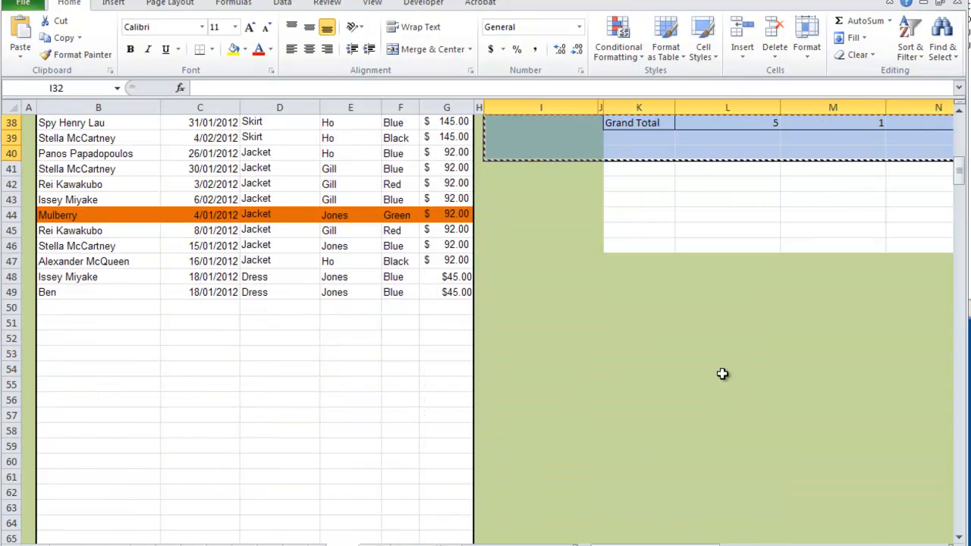
{"action": "scroll", "coordinate": [706, 399], "scroll_direction": "down", "scroll_amount": 20}
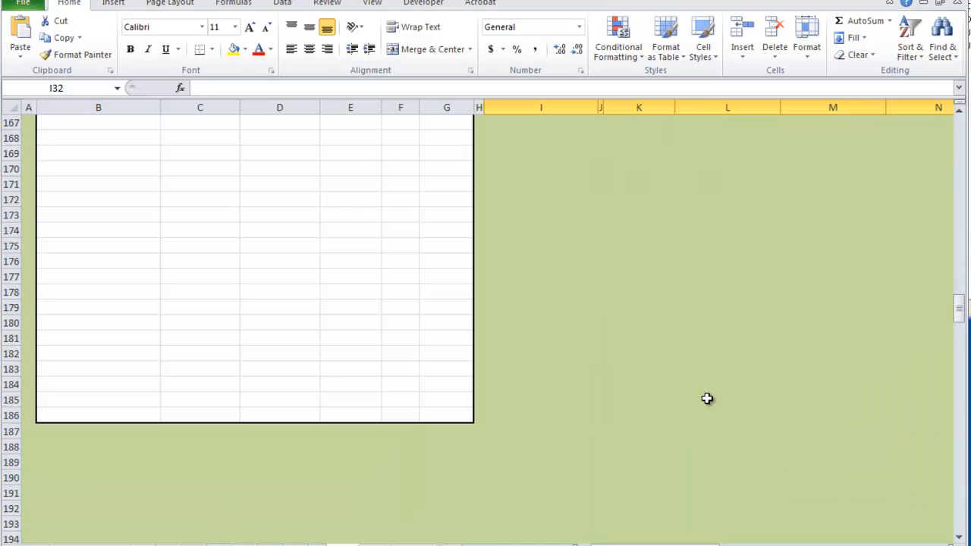
{"action": "scroll", "coordinate": [691, 301], "scroll_direction": "up", "scroll_amount": 8}
{"action": "scroll", "coordinate": [678, 314], "scroll_direction": "down", "scroll_amount": 3}
{"action": "left_click", "coordinate": [630, 356]}
{"action": "right_click", "coordinate": [630, 356]}
{"action": "left_click", "coordinate": [701, 145]}
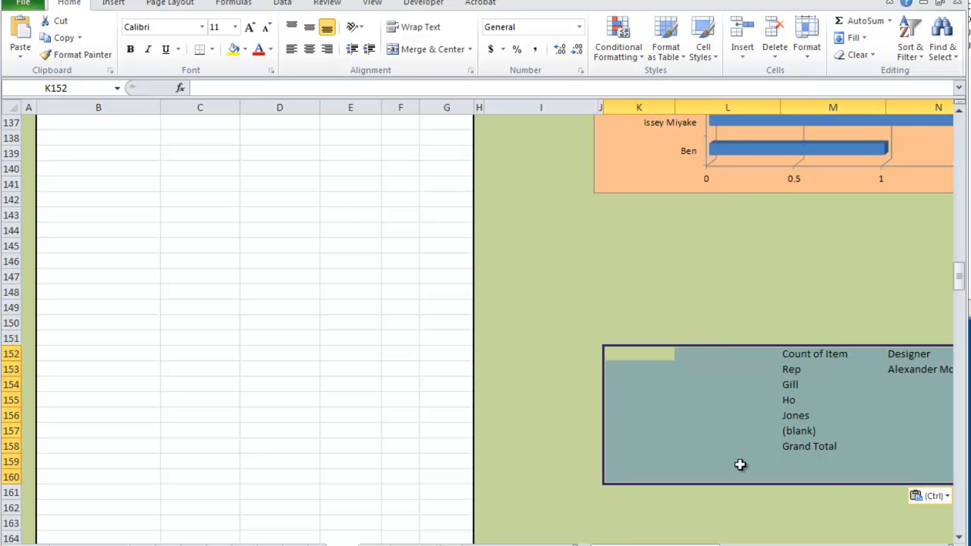
Step: Insert a 3-D 100% stacked column chart from M153:X156 of the pasted table, excluding the blank and grand total entries
{"action": "left_click_drag", "start_coordinate": [658, 545], "coordinate": [716, 545]}
{"action": "left_click", "coordinate": [577, 328]}
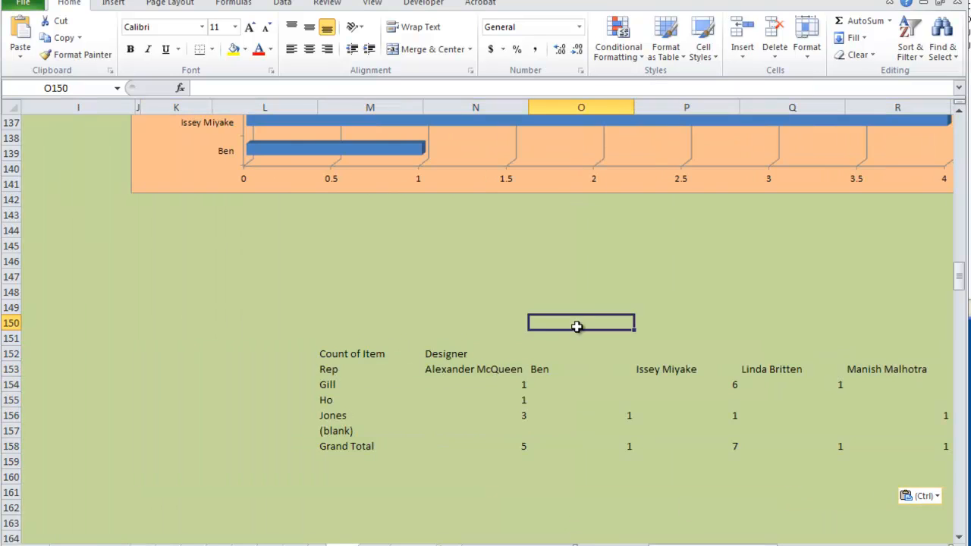
{"action": "left_click_drag", "start_coordinate": [356, 369], "coordinate": [689, 414]}
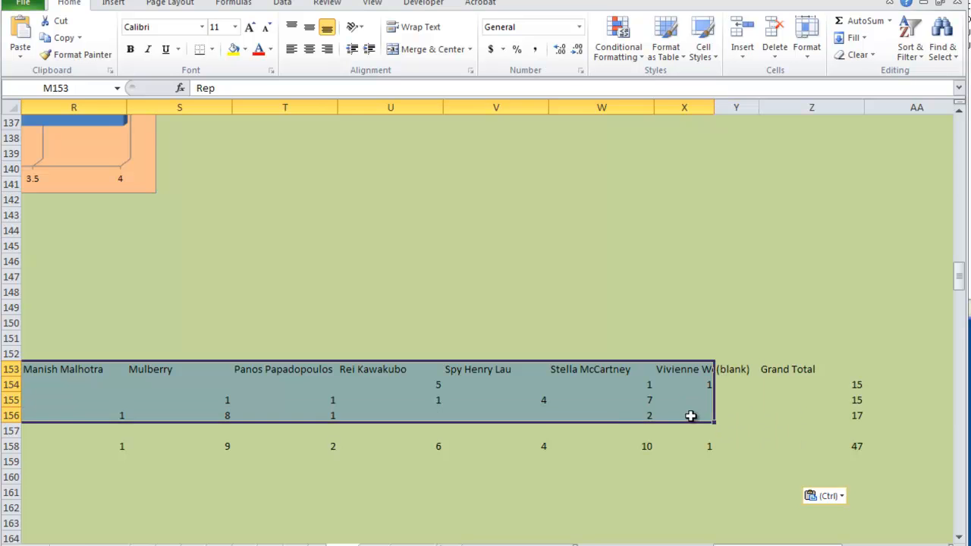
{"action": "left_click_drag", "start_coordinate": [786, 544], "coordinate": [700, 539]}
{"action": "left_click", "coordinate": [115, 4]}
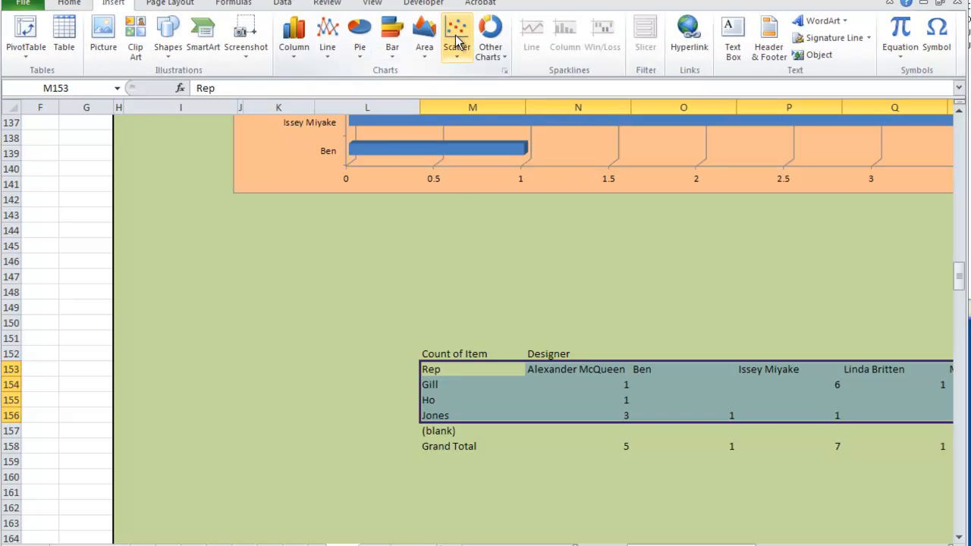
{"action": "left_click", "coordinate": [296, 53]}
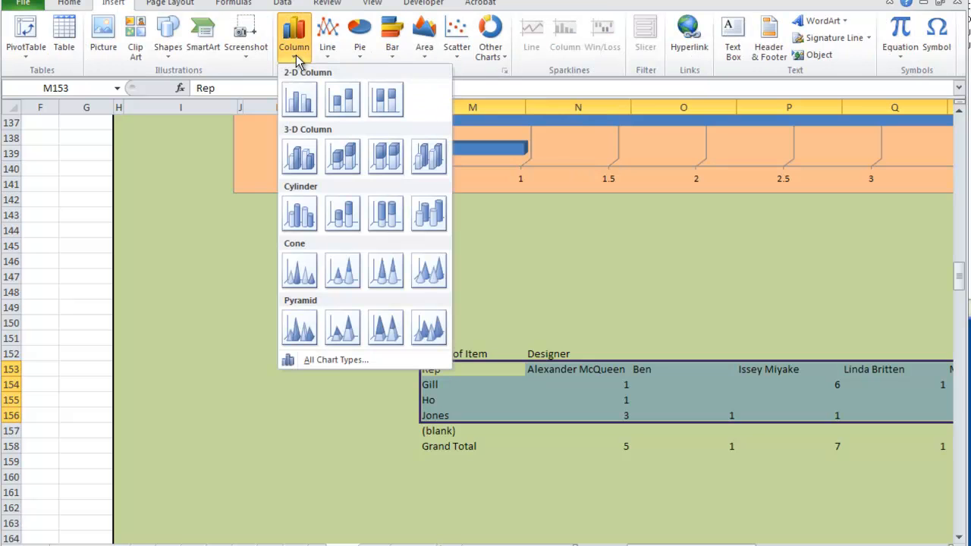
{"action": "left_click", "coordinate": [383, 155]}
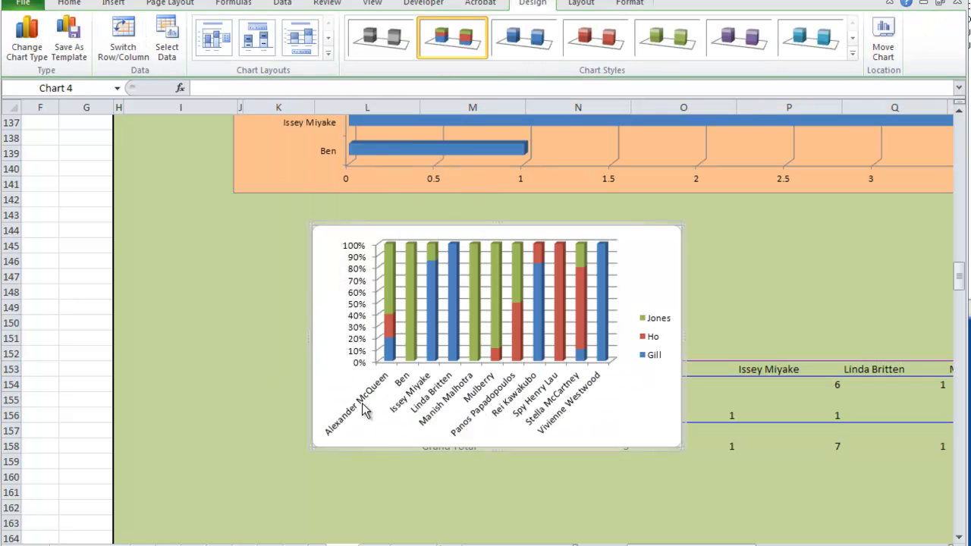
Step: Enlarge the chart to span roughly rows 133 to 158 and switch its rows and columns to put the reps on the axis
{"action": "left_click_drag", "start_coordinate": [337, 234], "coordinate": [102, 134]}
{"action": "left_click_drag", "start_coordinate": [449, 356], "coordinate": [889, 529]}
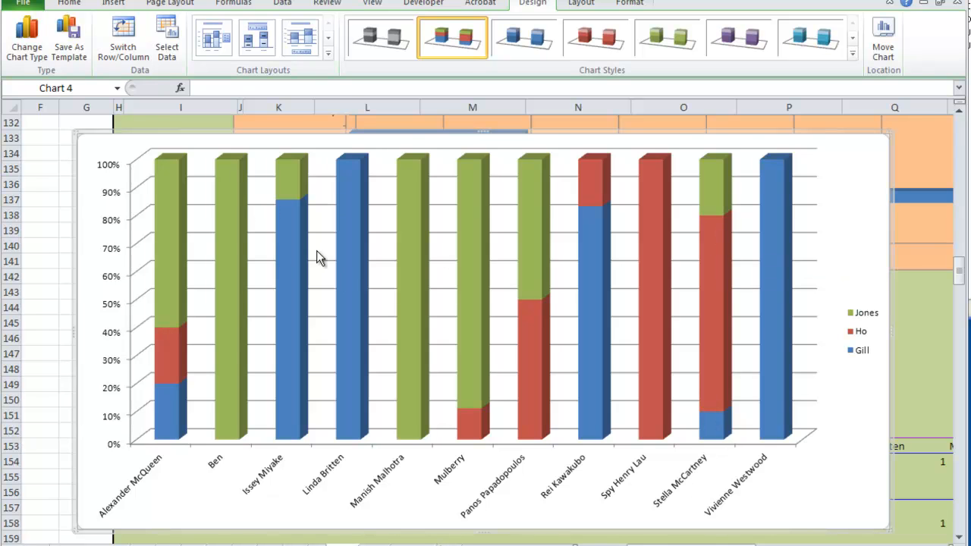
{"action": "left_click", "coordinate": [123, 42]}
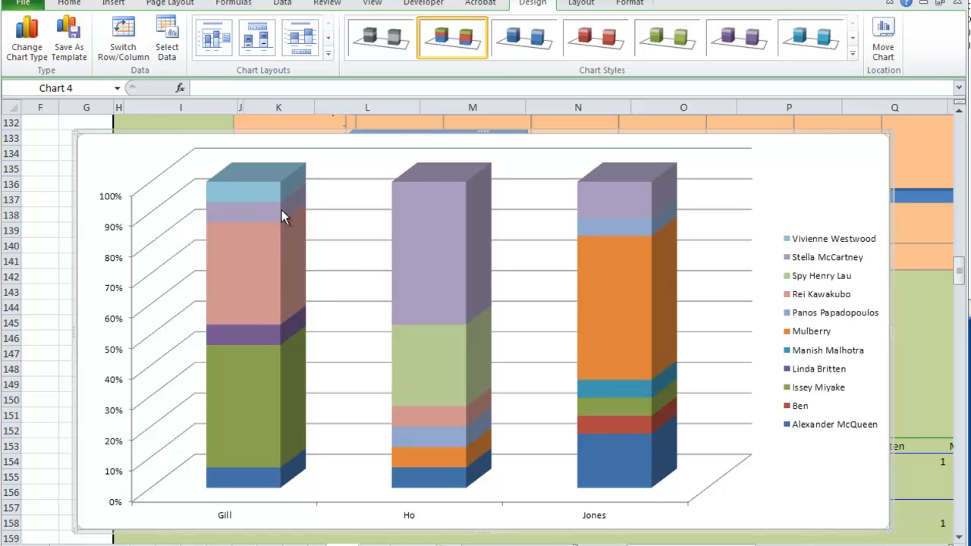
{"action": "mouse_move", "coordinate": [297, 447]}
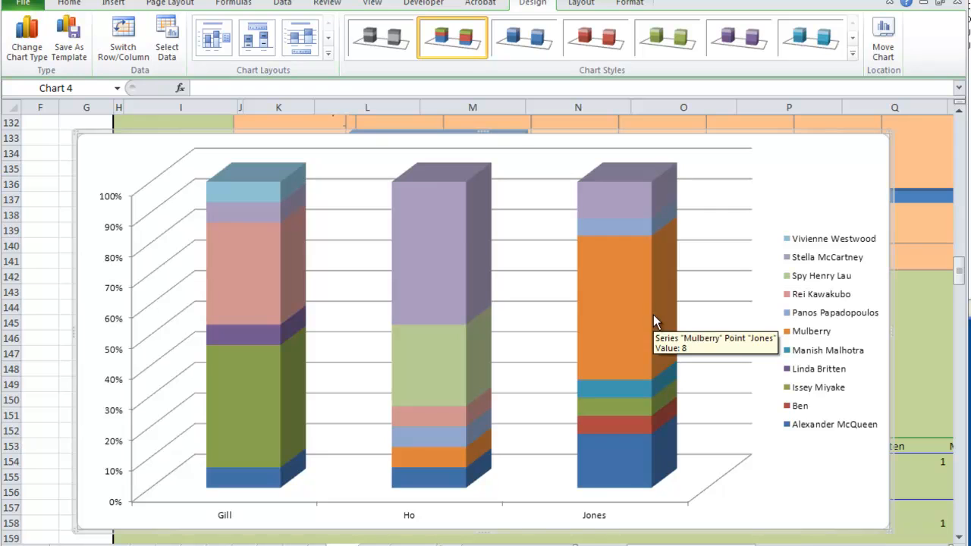
{"action": "mouse_move", "coordinate": [467, 242]}
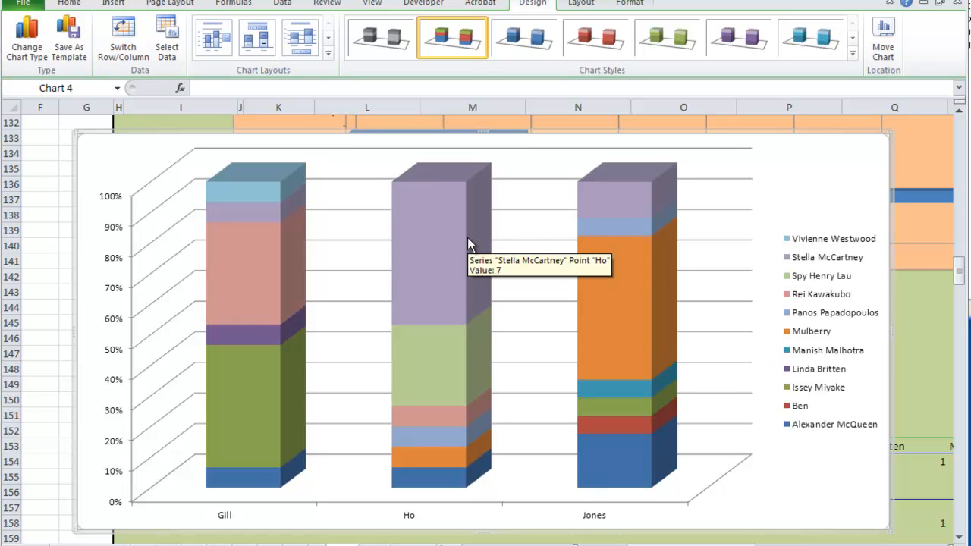
Step: Toggle the chart's row/column arrangement between designers and reps on the axis to compare both layouts
{"action": "left_click", "coordinate": [130, 41]}
{"action": "left_click", "coordinate": [130, 44]}
{"action": "left_click", "coordinate": [130, 45]}
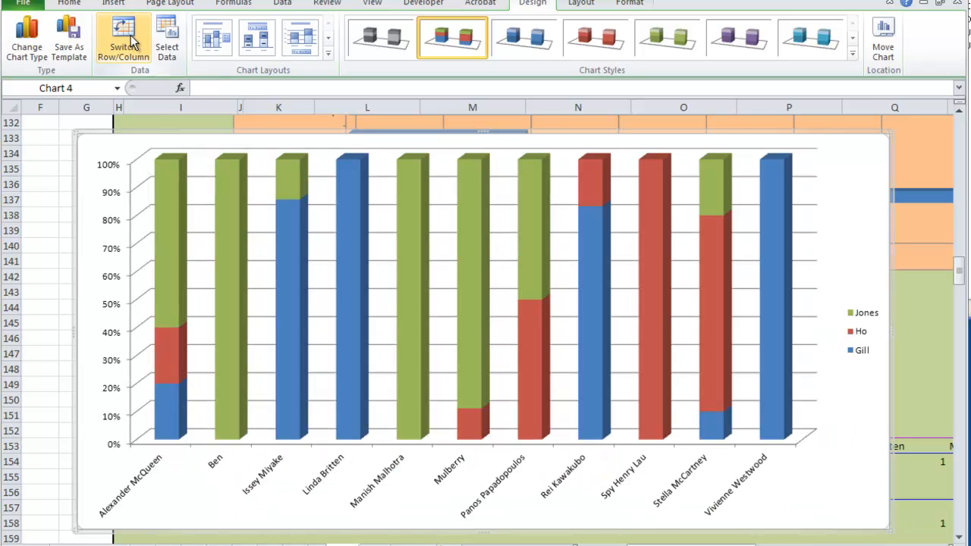
{"action": "left_click", "coordinate": [124, 49]}
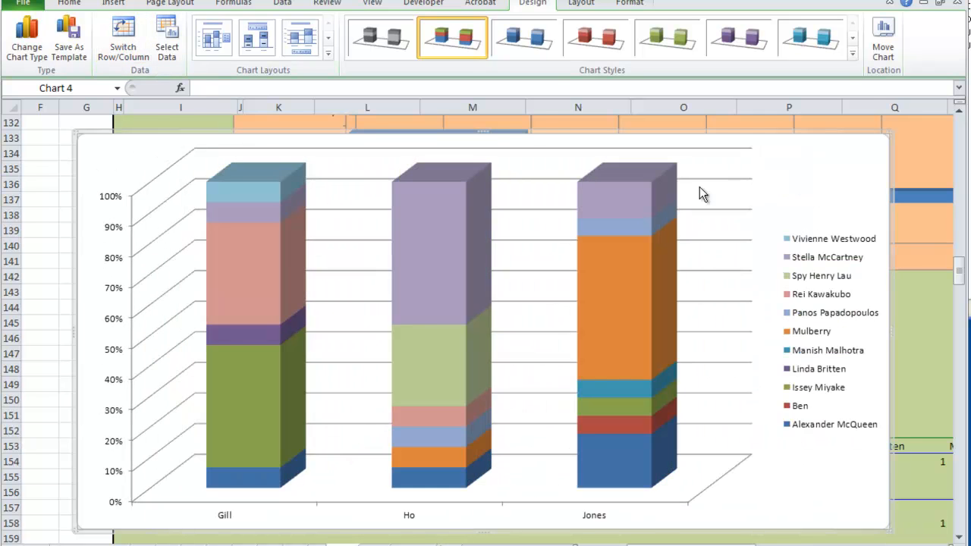
Step: Try several dark chart styles on the stacked column chart and apply the black-background style with multicoloured series
{"action": "left_click", "coordinate": [853, 54]}
{"action": "left_click", "coordinate": [899, 249]}
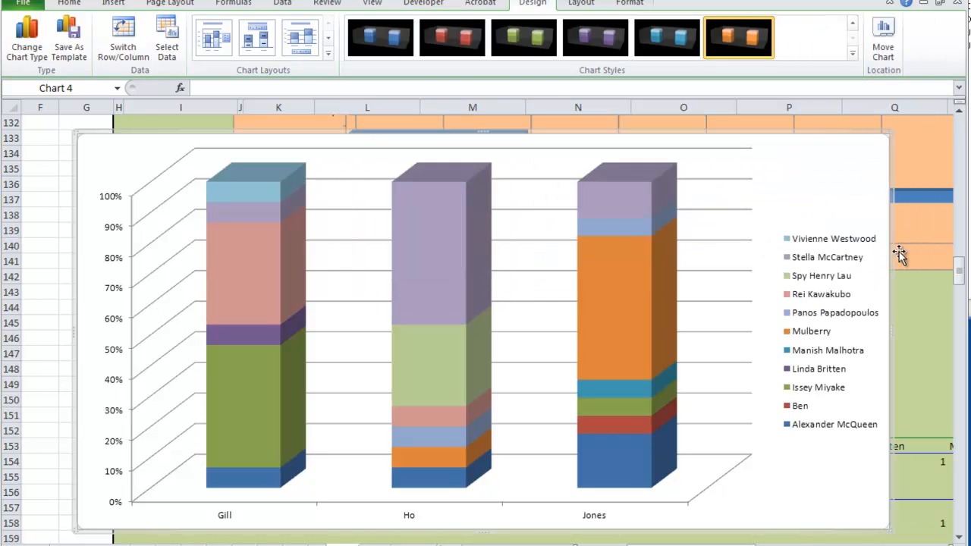
{"action": "left_click", "coordinate": [657, 45]}
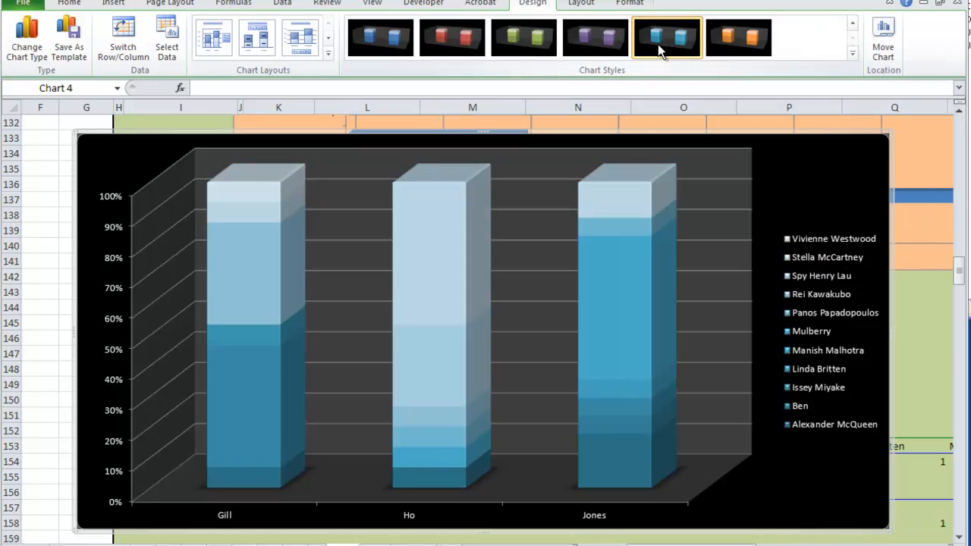
{"action": "left_click", "coordinate": [452, 41]}
{"action": "left_click", "coordinate": [396, 45]}
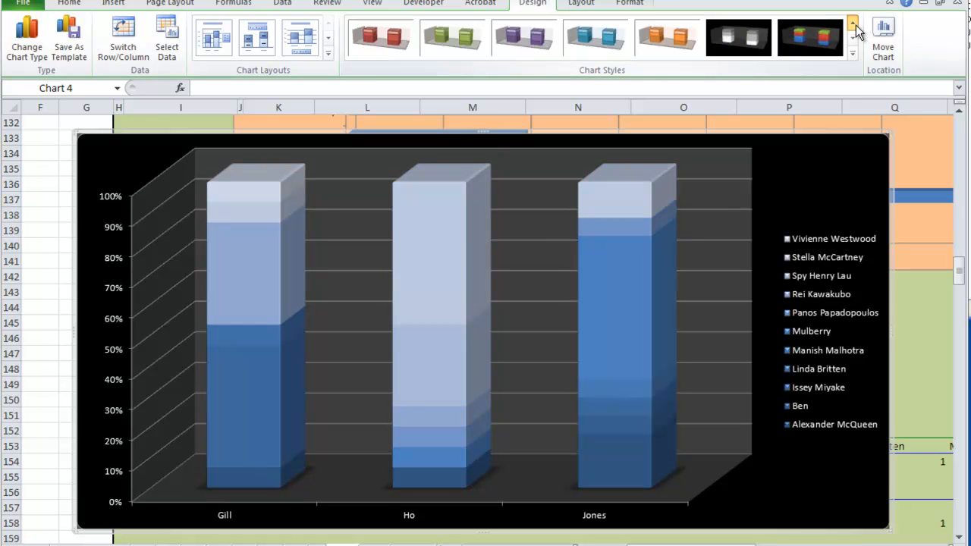
{"action": "left_click", "coordinate": [810, 38]}
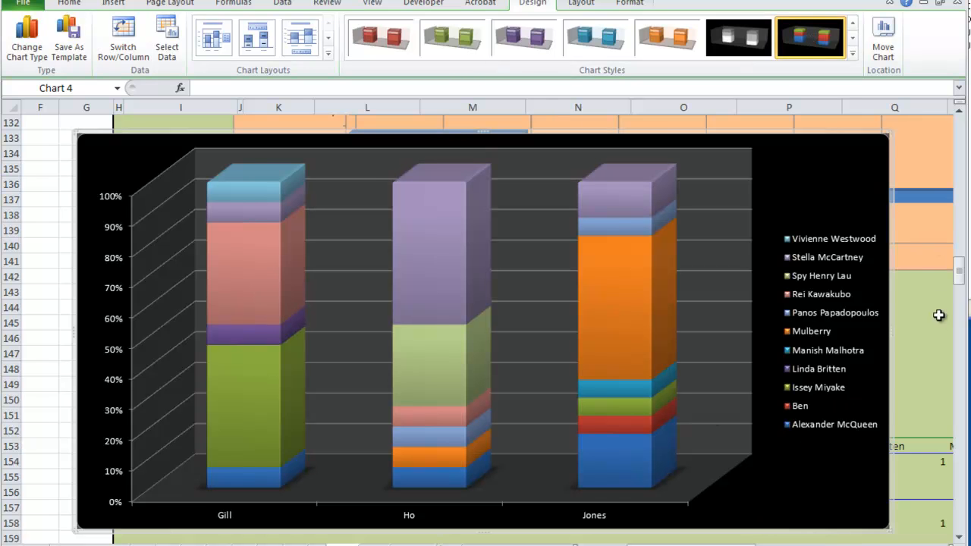
Step: Colour the text of questions g and h in the red question box yellow, matching the completed questions
{"action": "left_click_drag", "start_coordinate": [961, 281], "coordinate": [961, 107]}
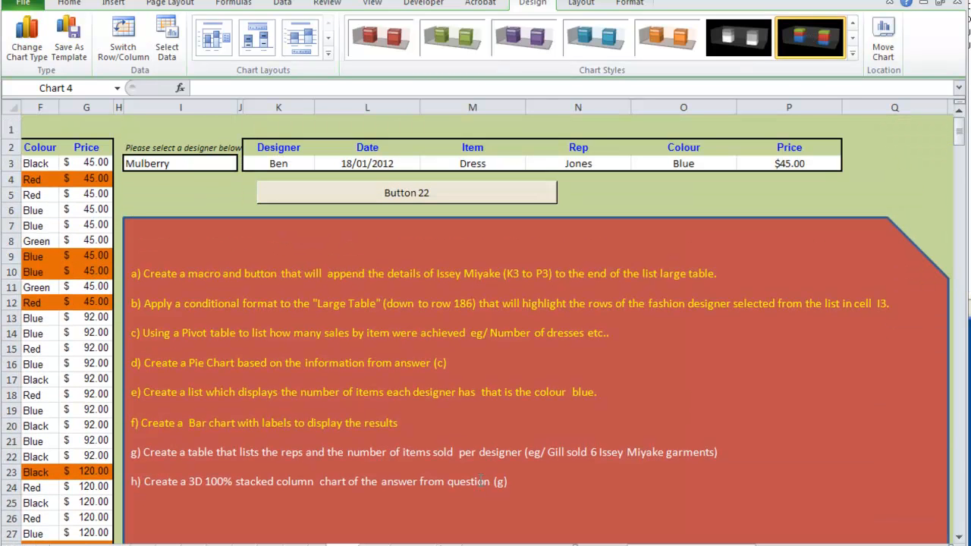
{"action": "left_click", "coordinate": [451, 469]}
{"action": "left_click_drag", "start_coordinate": [510, 483], "coordinate": [172, 459]}
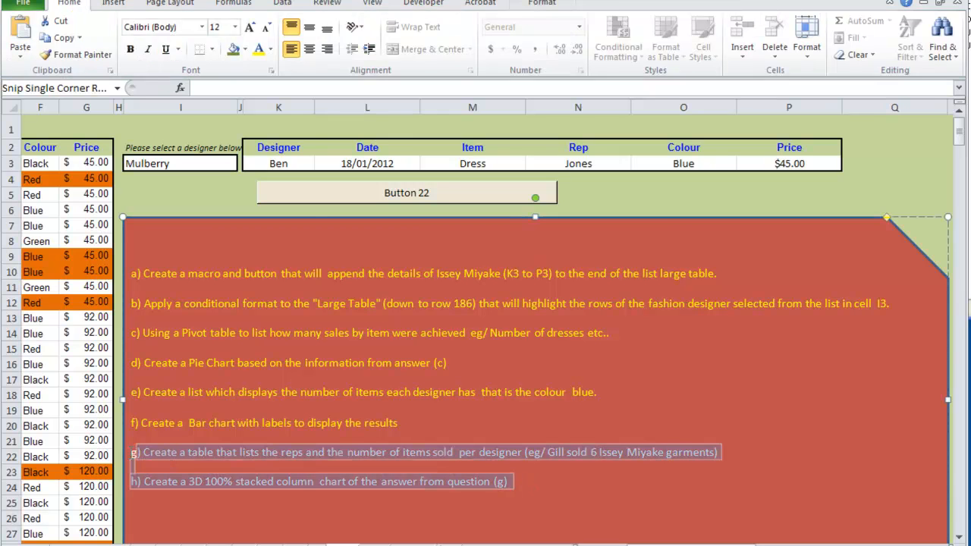
{"action": "left_click", "coordinate": [210, 332]}
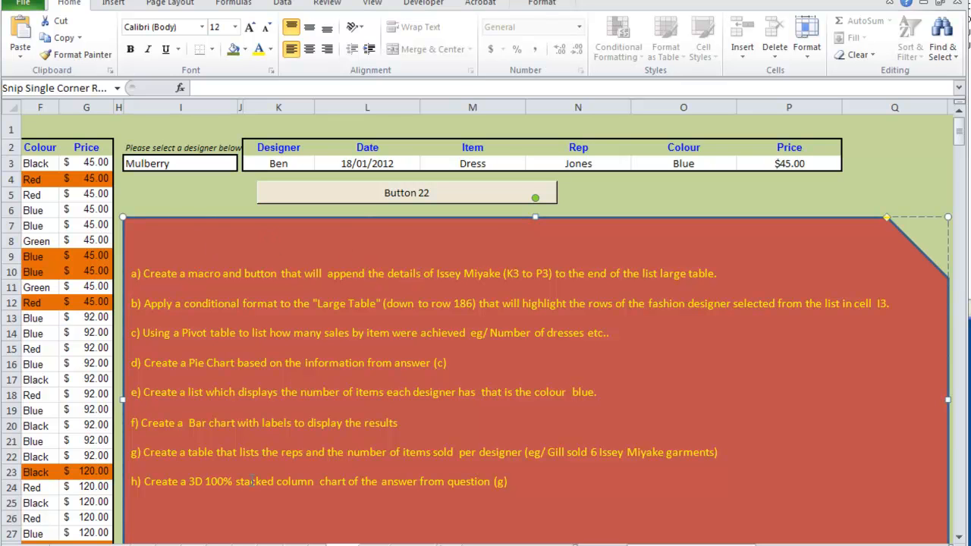
{"action": "left_click_drag", "start_coordinate": [677, 535], "coordinate": [664, 542]}
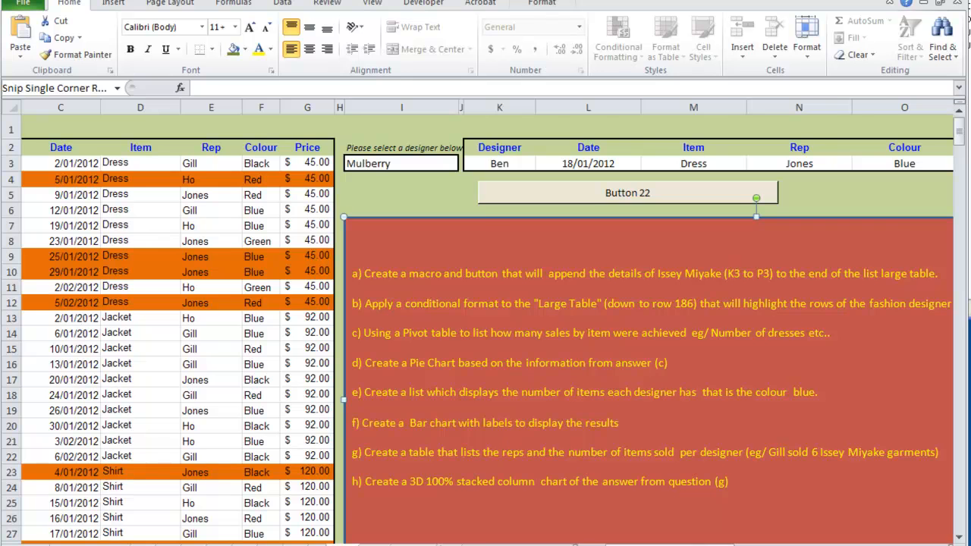
{"action": "left_click_drag", "start_coordinate": [700, 543], "coordinate": [659, 541]}
{"action": "left_click", "coordinate": [103, 180]}
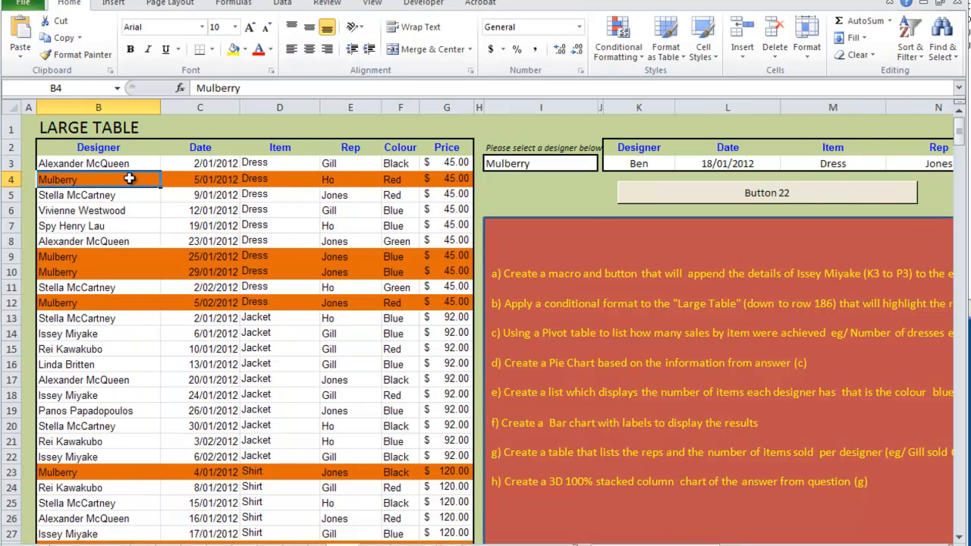
{"action": "left_click_drag", "start_coordinate": [103, 180], "coordinate": [428, 185]}
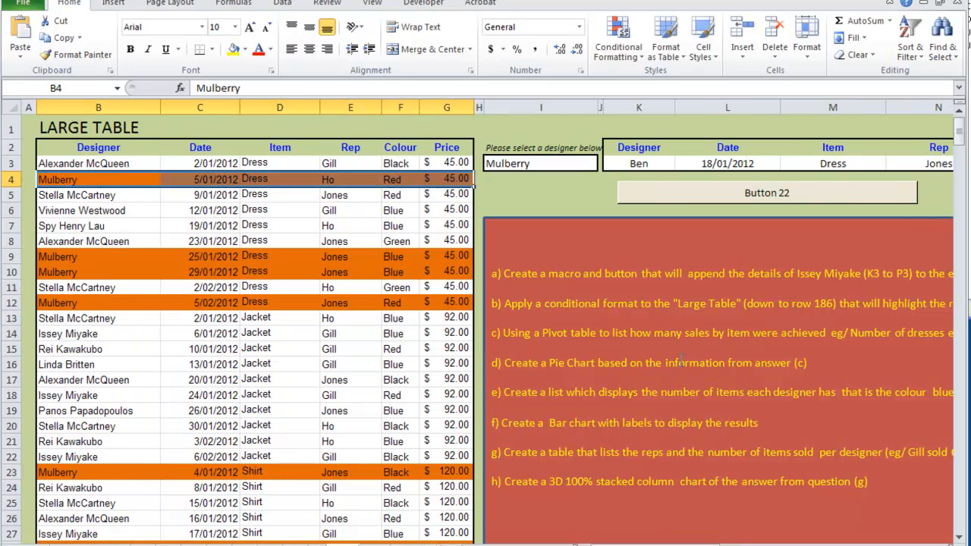
{"action": "left_click", "coordinate": [658, 350]}
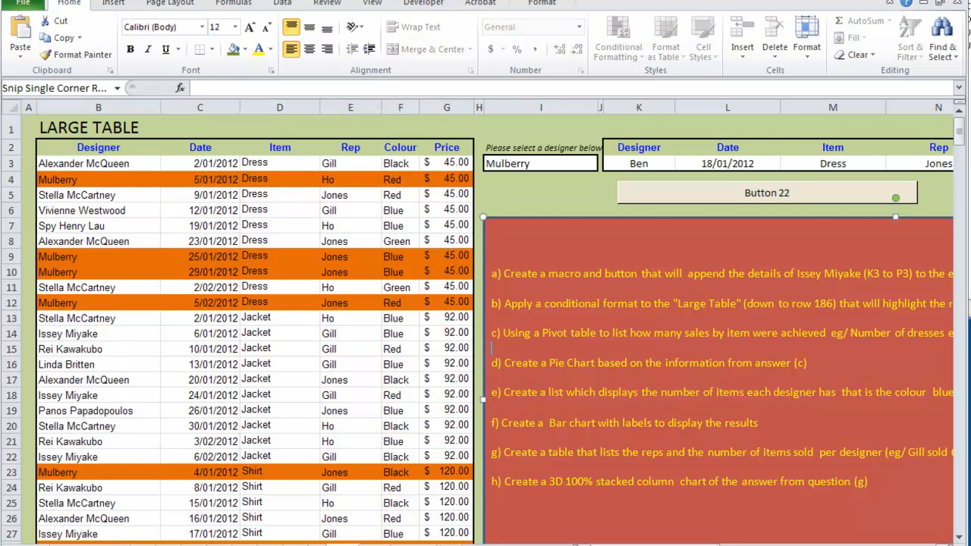
Step: Remove the Designer, Item and Rep fields from the pivot table below the red question box
{"action": "left_click_drag", "start_coordinate": [654, 545], "coordinate": [683, 544]}
{"action": "scroll", "coordinate": [700, 469], "scroll_direction": "down", "scroll_amount": 5}
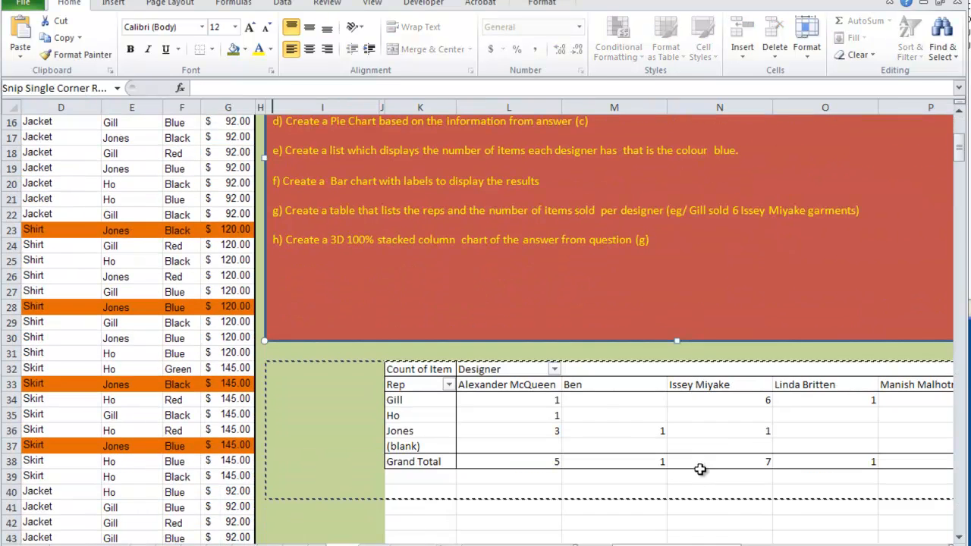
{"action": "left_click", "coordinate": [650, 416]}
{"action": "left_click", "coordinate": [791, 152]}
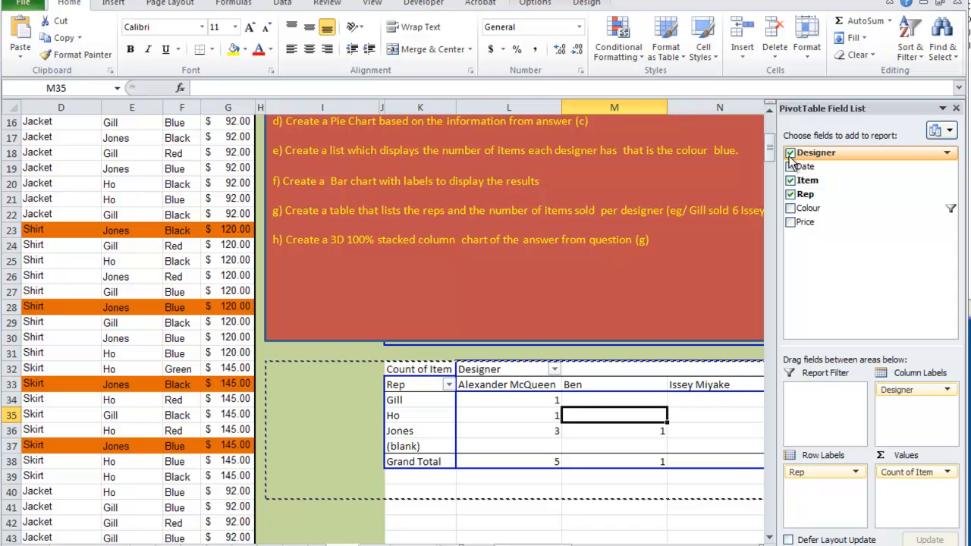
{"action": "left_click", "coordinate": [790, 180]}
{"action": "left_click", "coordinate": [790, 194]}
{"action": "mouse_move", "coordinate": [544, 545]}
{"action": "left_mouse_down"}
{"action": "mouse_move", "coordinate": [583, 545]}
{"action": "mouse_move", "coordinate": [562, 545]}
{"action": "left_mouse_up"}
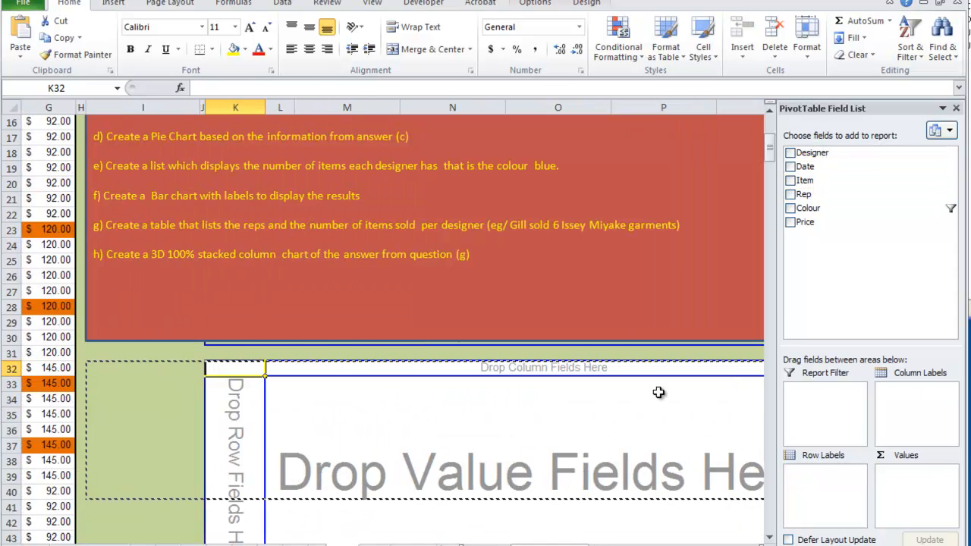
{"action": "scroll", "coordinate": [658, 392], "scroll_direction": "down", "scroll_amount": 2}
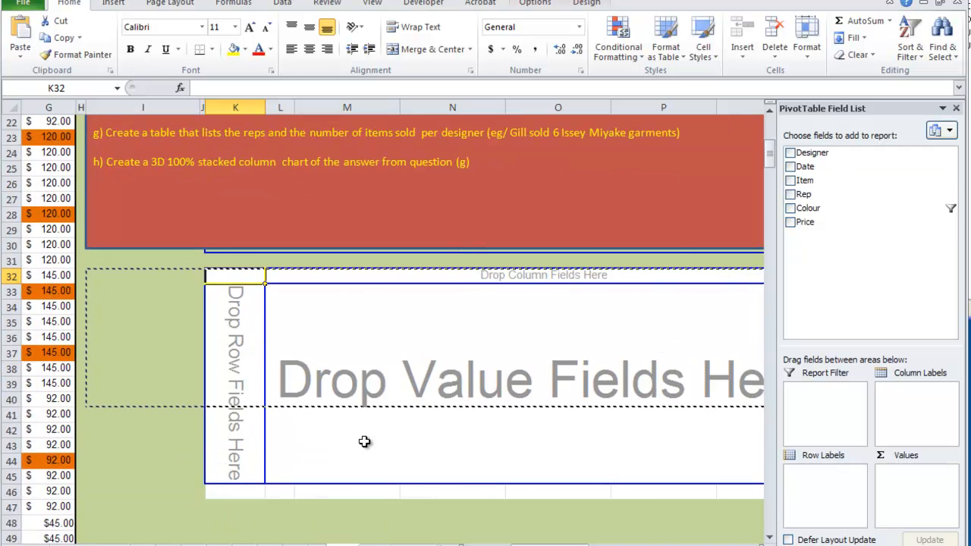
Step: Try Rep as the pivot table's column field with Price as the value field, and take both out again
{"action": "left_click_drag", "start_coordinate": [803, 194], "coordinate": [467, 274]}
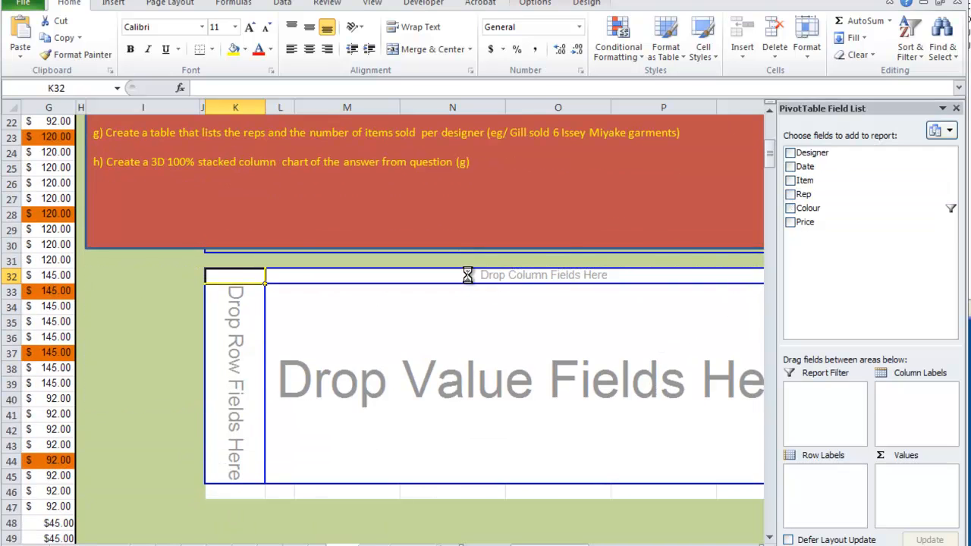
{"action": "left_click_drag", "start_coordinate": [803, 221], "coordinate": [440, 349]}
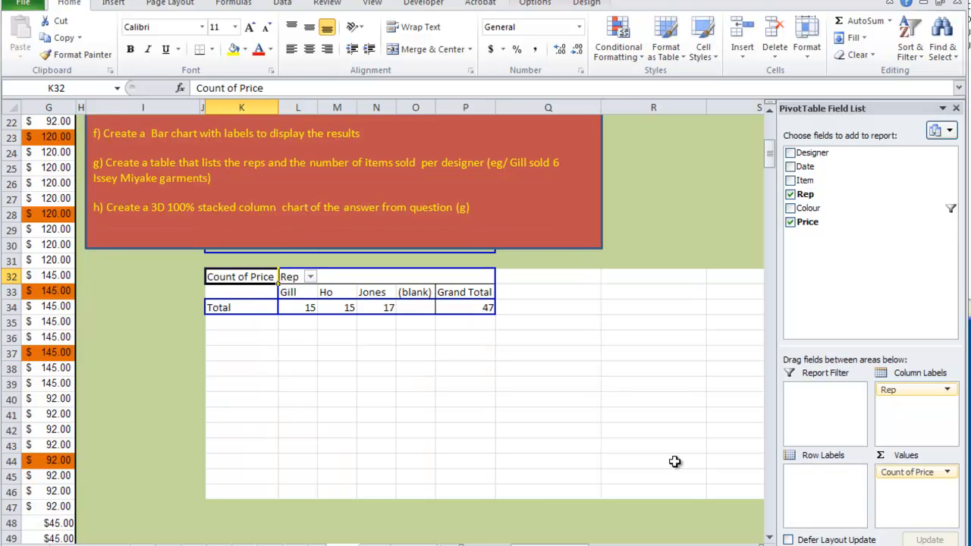
{"action": "left_click", "coordinate": [791, 194]}
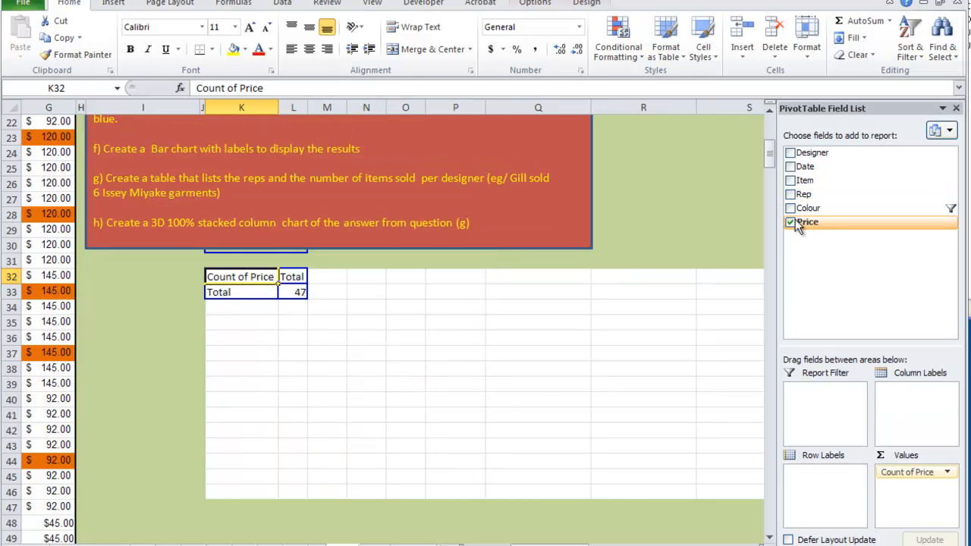
{"action": "left_click", "coordinate": [794, 222]}
Step: Set Designer as the pivot table's row field, and try Colour as a second row field before removing it
{"action": "left_click_drag", "start_coordinate": [810, 152], "coordinate": [251, 414]}
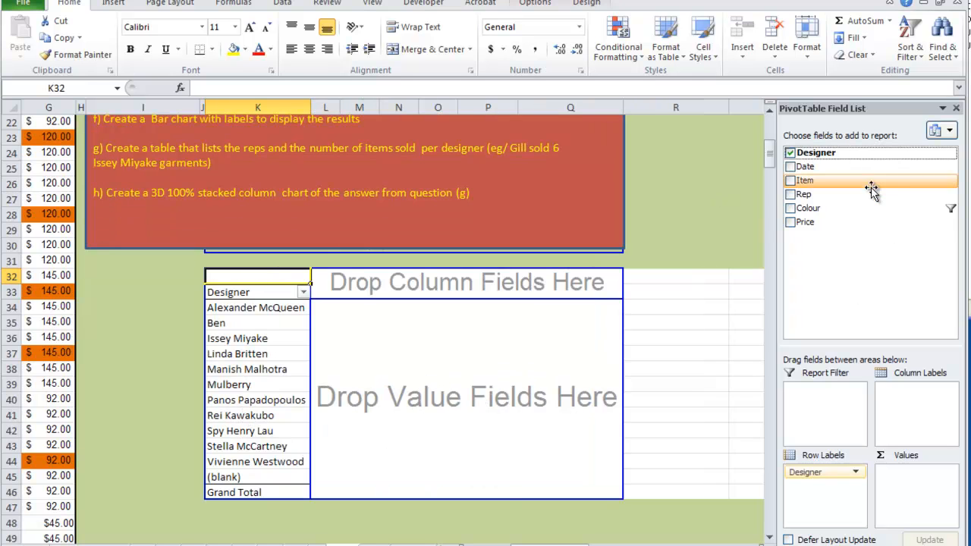
{"action": "left_click_drag", "start_coordinate": [808, 207], "coordinate": [311, 372]}
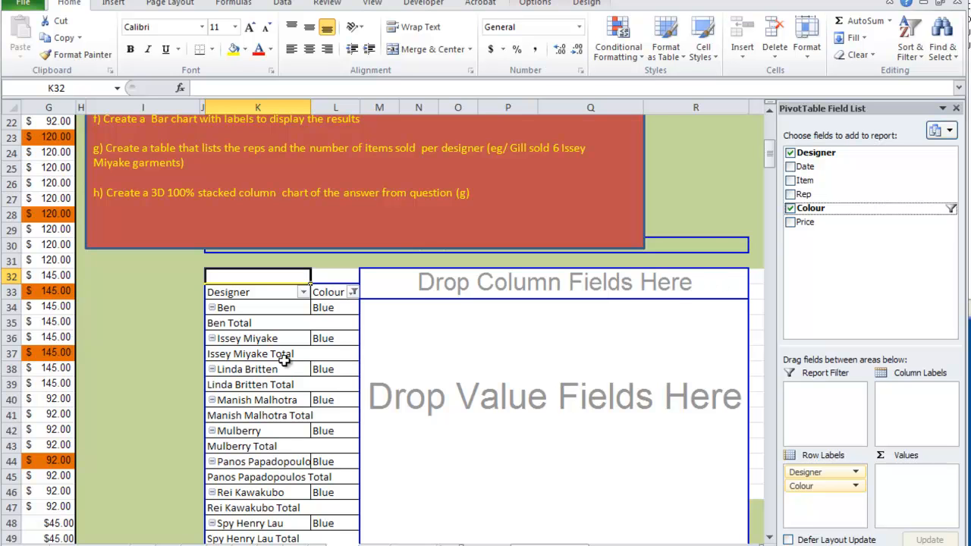
{"action": "left_click", "coordinate": [790, 210]}
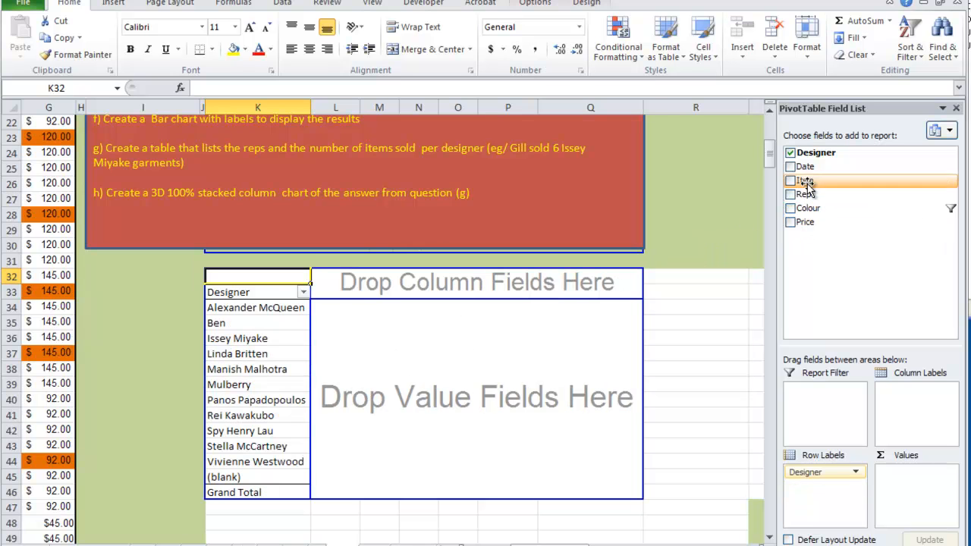
Step: Add Item as a second row field after Designer, taking it out once and placing it there again
{"action": "left_click_drag", "start_coordinate": [804, 180], "coordinate": [307, 367]}
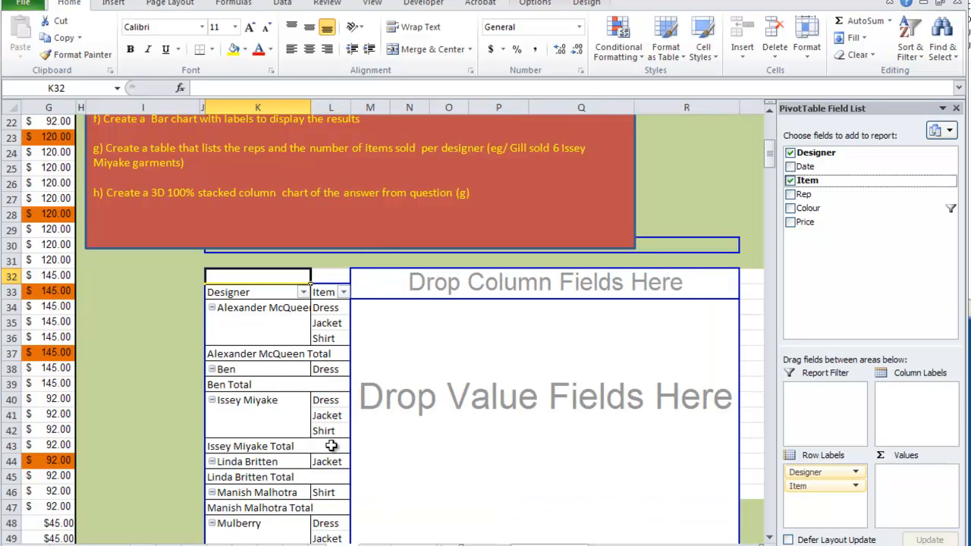
{"action": "left_click", "coordinate": [791, 181]}
{"action": "left_click_drag", "start_coordinate": [810, 181], "coordinate": [473, 406]}
{"action": "left_click_drag", "start_coordinate": [570, 361], "coordinate": [311, 390]}
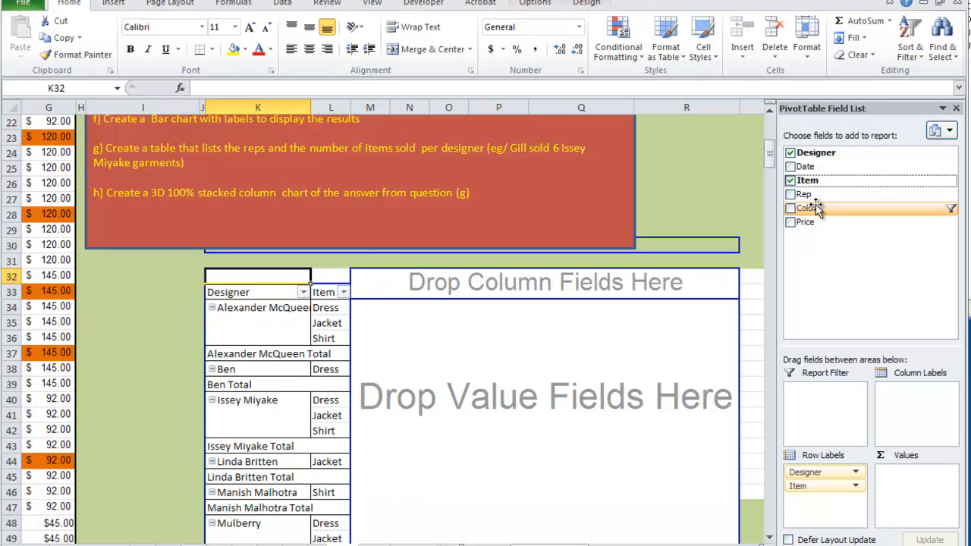
Step: Add Rep as the third row field, accepting the replacement of the destination cells, and widen columns L and M
{"action": "left_click_drag", "start_coordinate": [803, 196], "coordinate": [348, 370]}
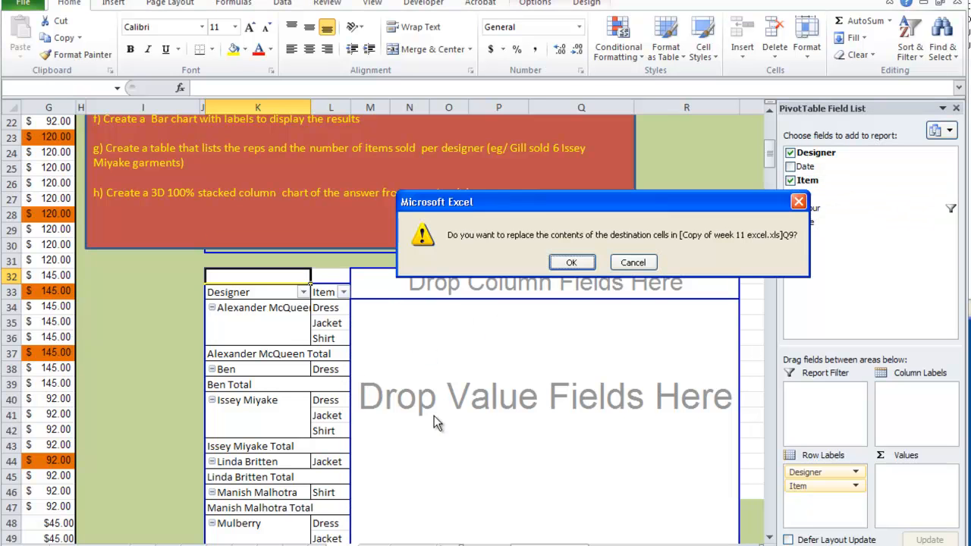
{"action": "left_click", "coordinate": [582, 261]}
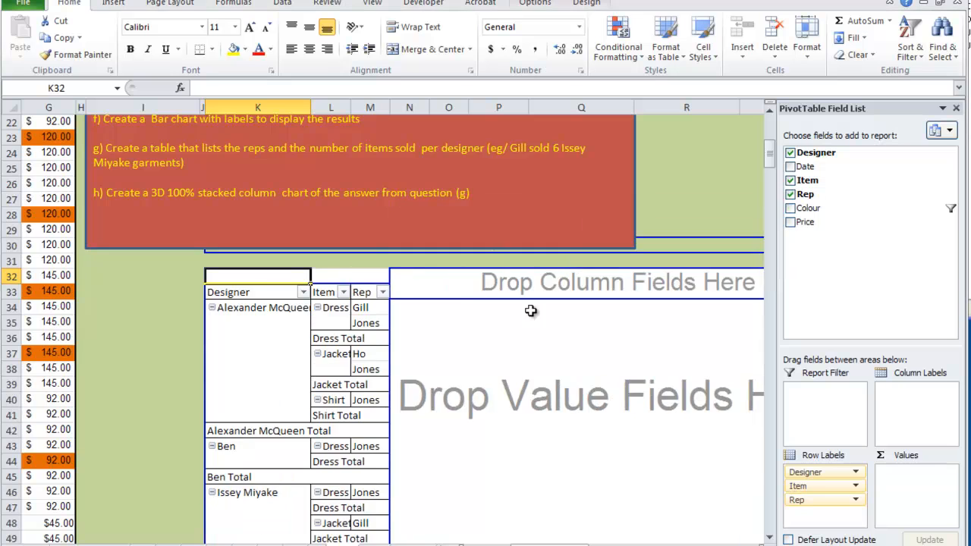
{"action": "scroll", "coordinate": [499, 429], "scroll_direction": "down", "scroll_amount": 3}
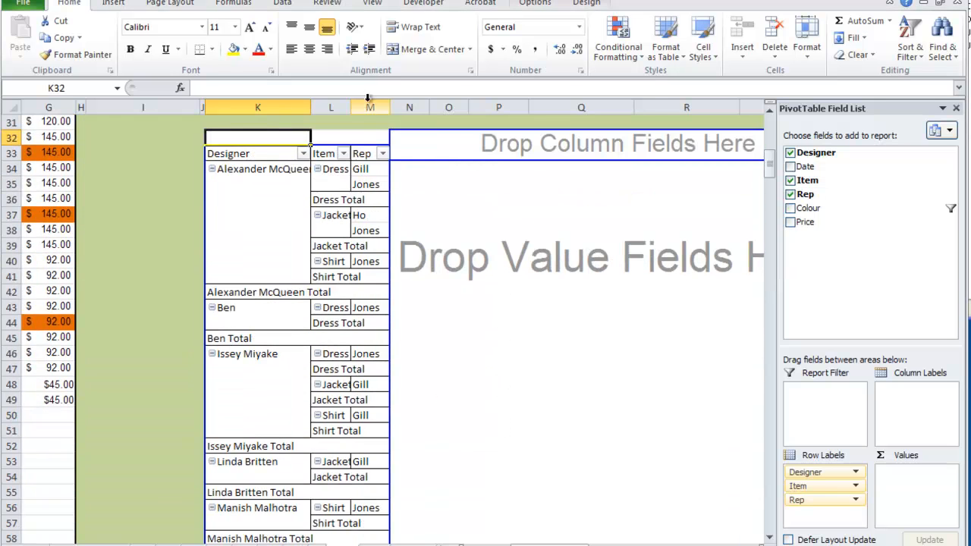
{"action": "left_click_drag", "start_coordinate": [351, 107], "coordinate": [479, 107]}
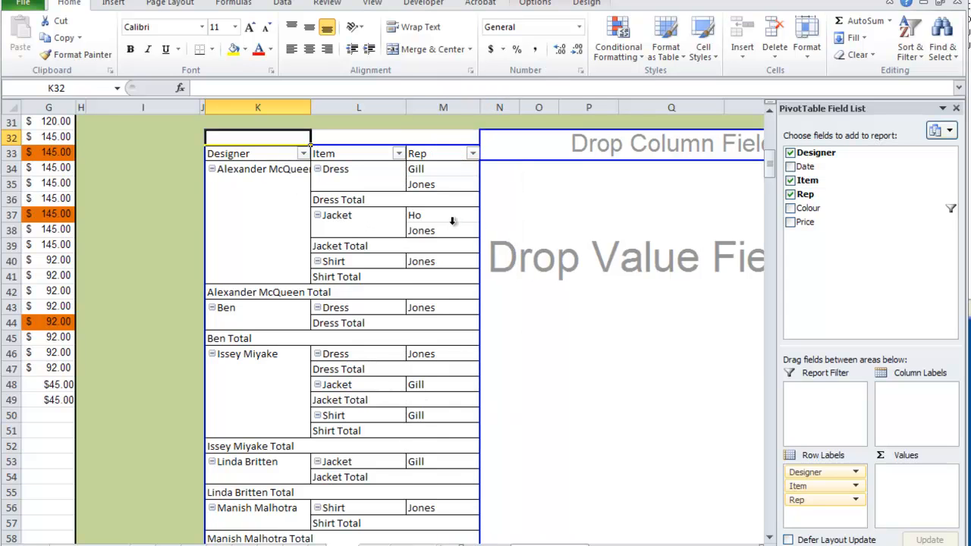
Step: Place Item in the pivot table's values area as a count, and review the counts per designer, item and rep
{"action": "left_click_drag", "start_coordinate": [807, 179], "coordinate": [594, 278]}
{"action": "scroll", "coordinate": [478, 346], "scroll_direction": "down", "scroll_amount": 5}
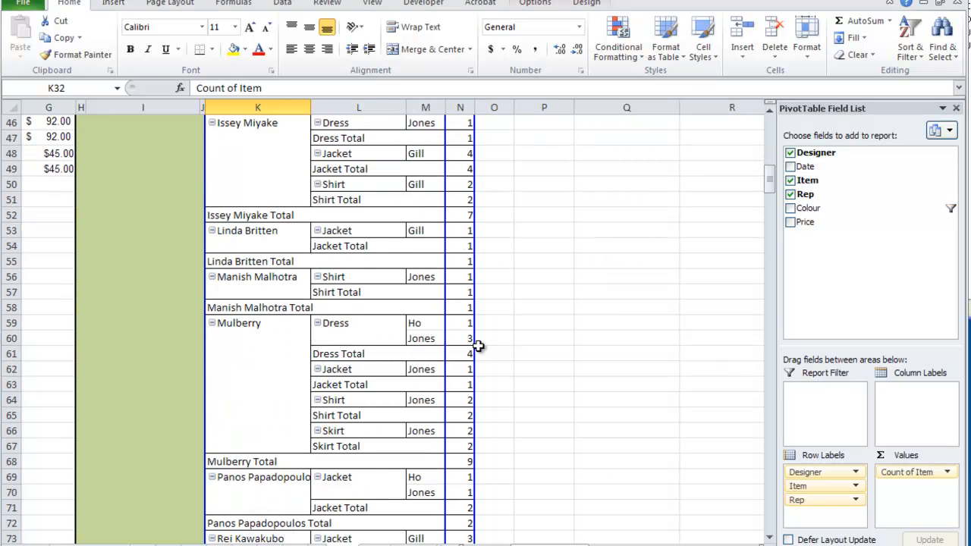
{"action": "scroll", "coordinate": [478, 346], "scroll_direction": "down", "scroll_amount": 5}
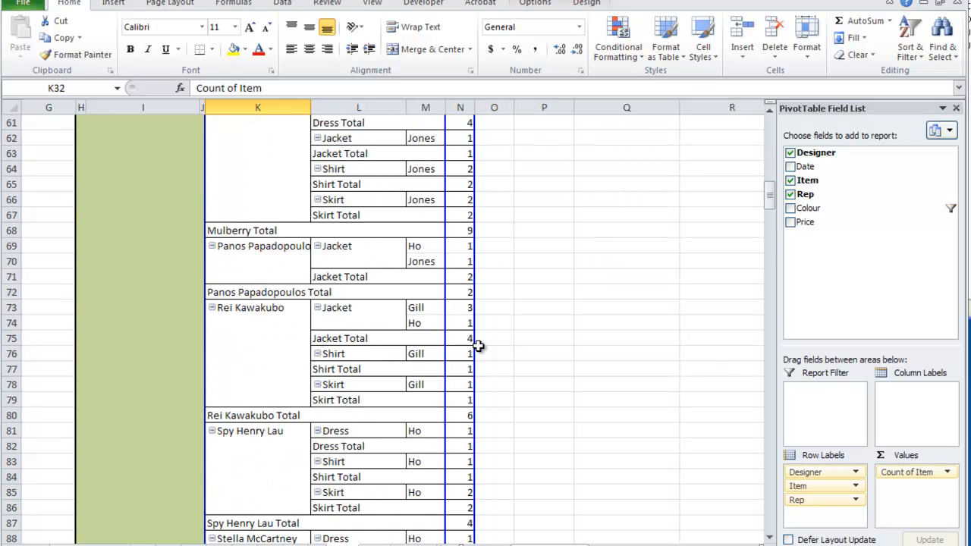
{"action": "scroll", "coordinate": [478, 346], "scroll_direction": "up", "scroll_amount": 18}
{"action": "left_click_drag", "start_coordinate": [611, 543], "coordinate": [576, 543]}
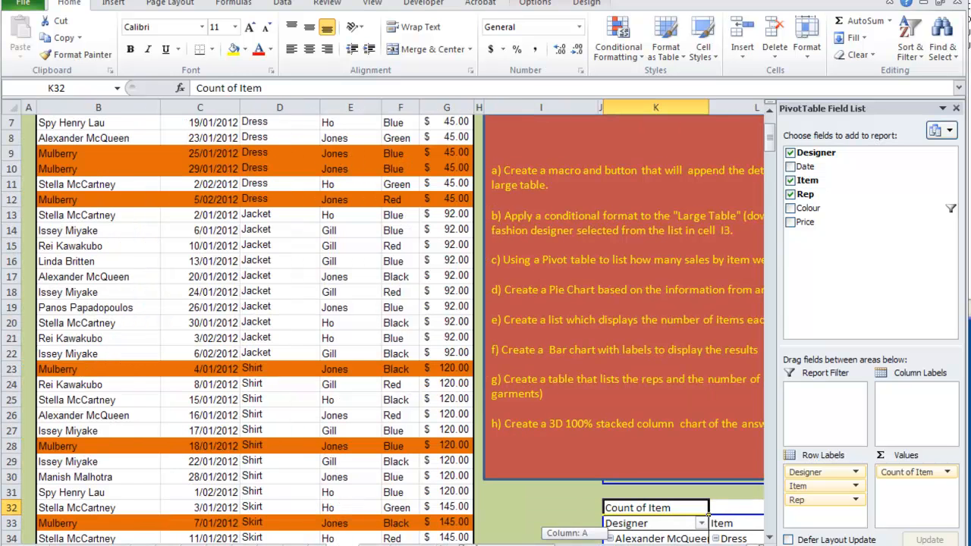